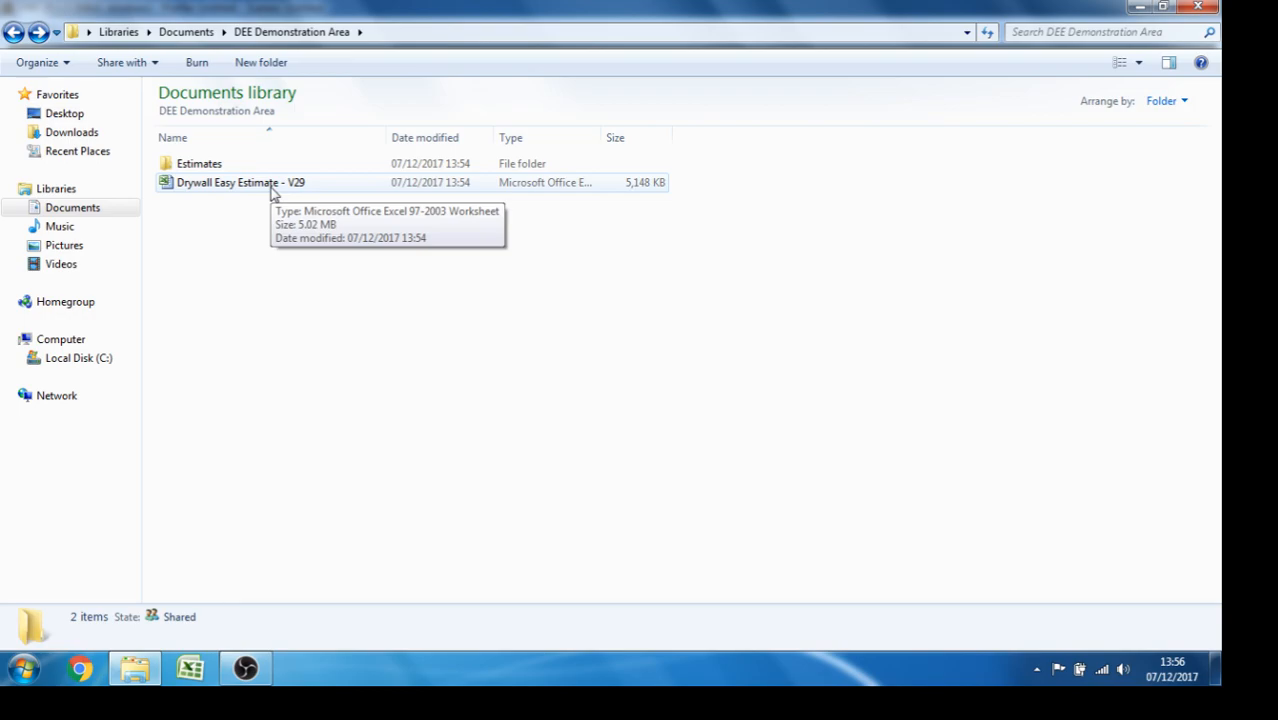
Copy the Drywall Easy Estimate - V29 workbook and paste it into the Estimates folder
{"action": "left_click", "coordinate": [283, 188]}
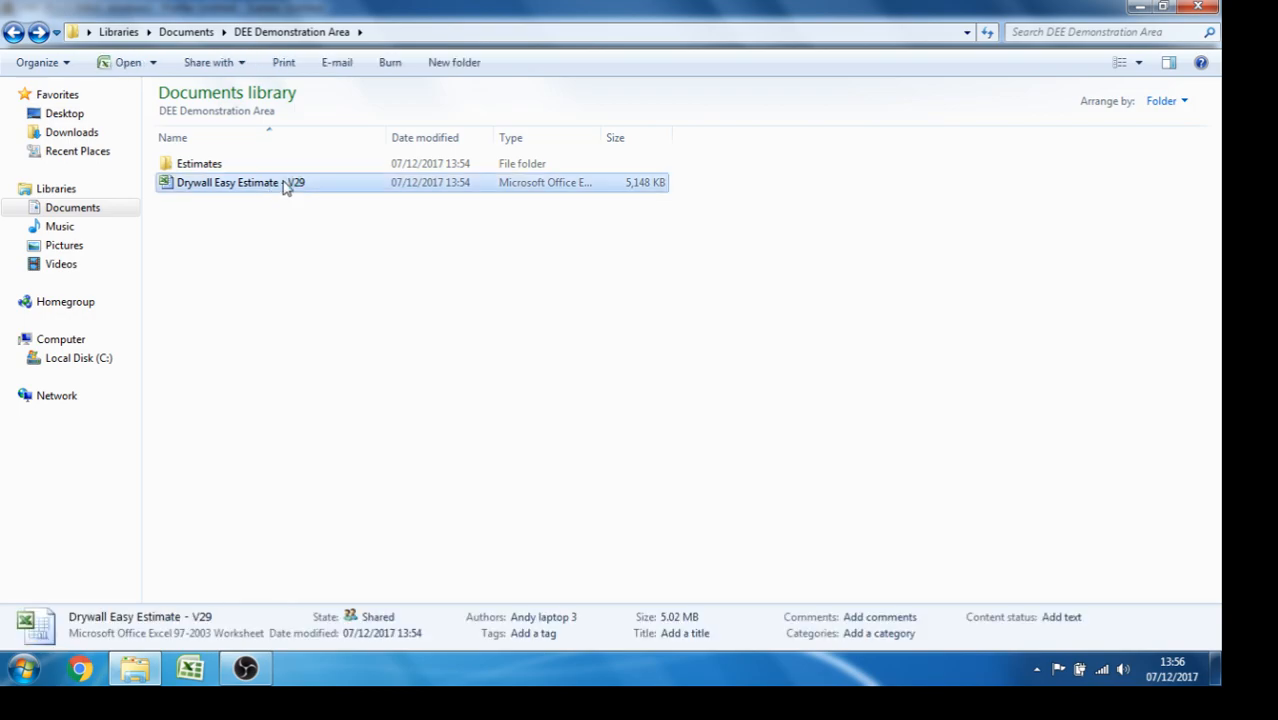
{"action": "right_click", "coordinate": [286, 189]}
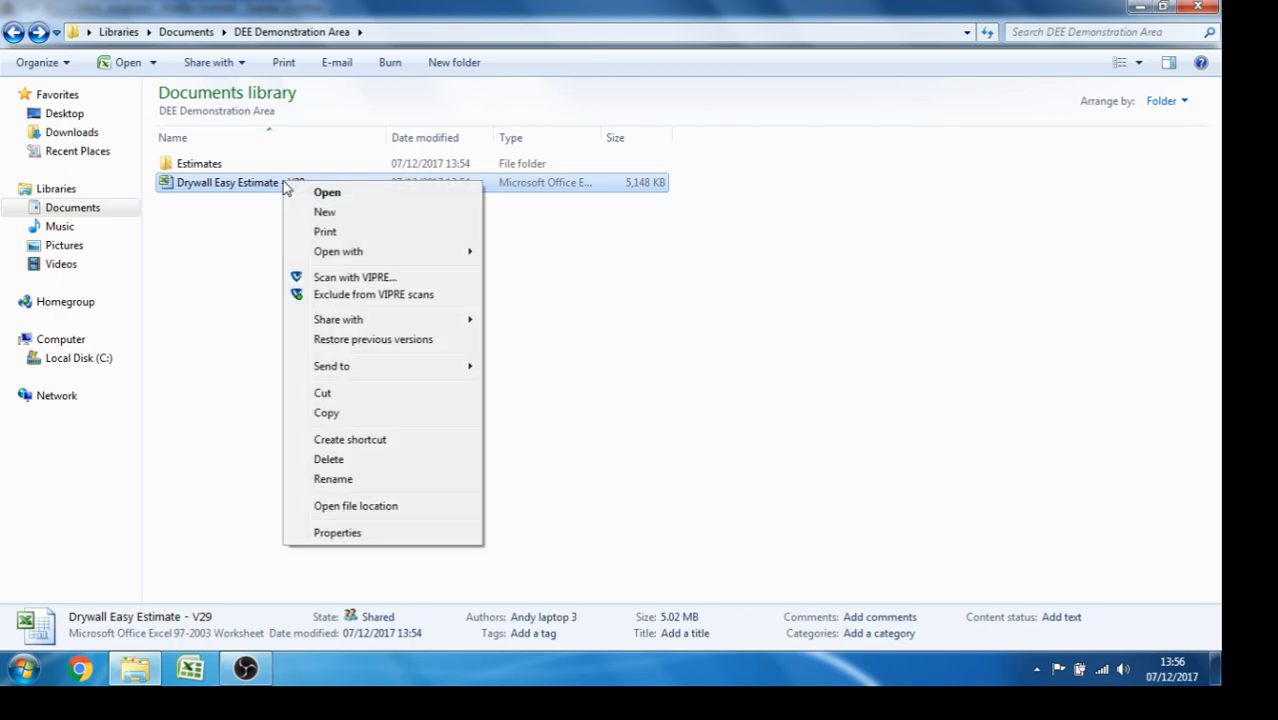
{"action": "left_click", "coordinate": [334, 413]}
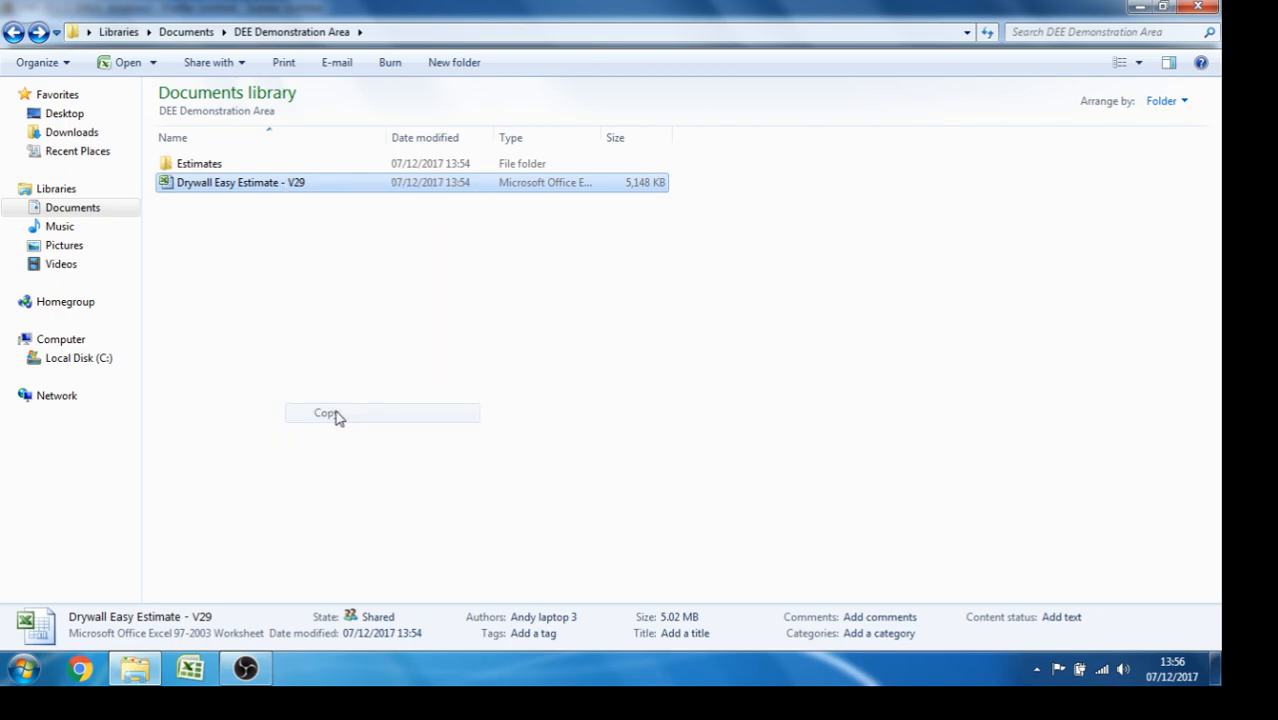
{"action": "double_click", "coordinate": [209, 168]}
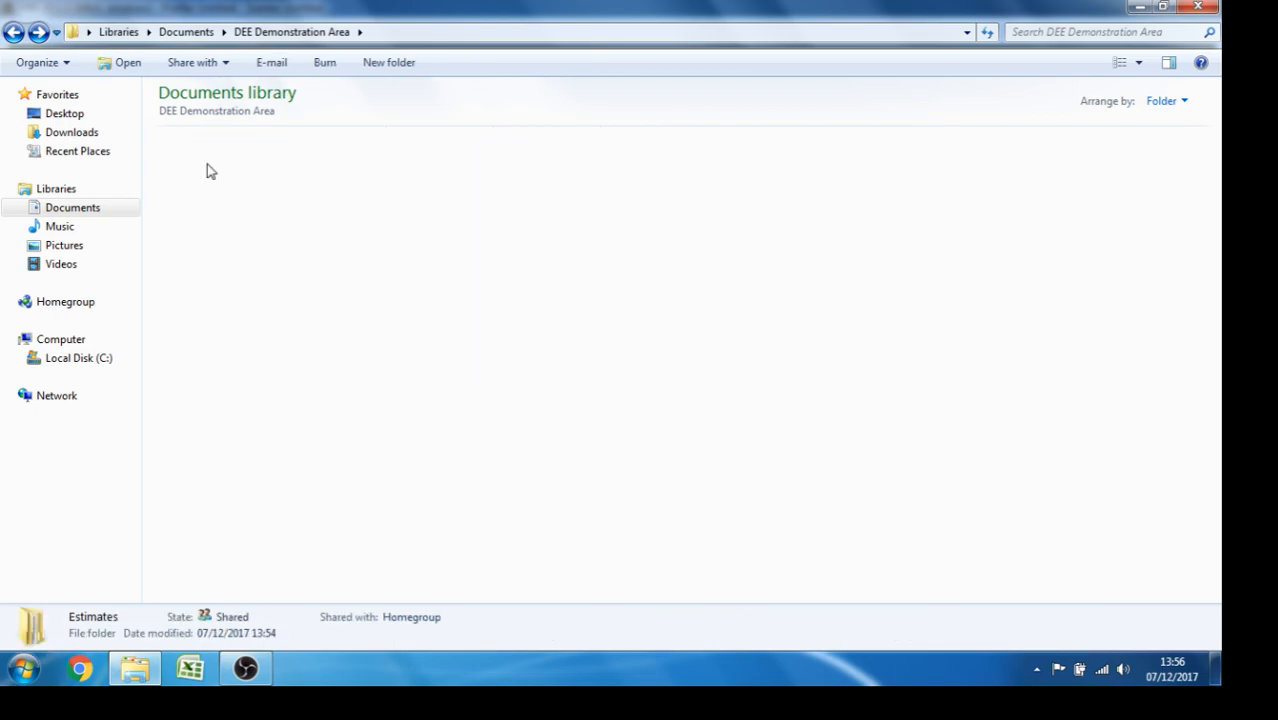
{"action": "right_click", "coordinate": [195, 229]}
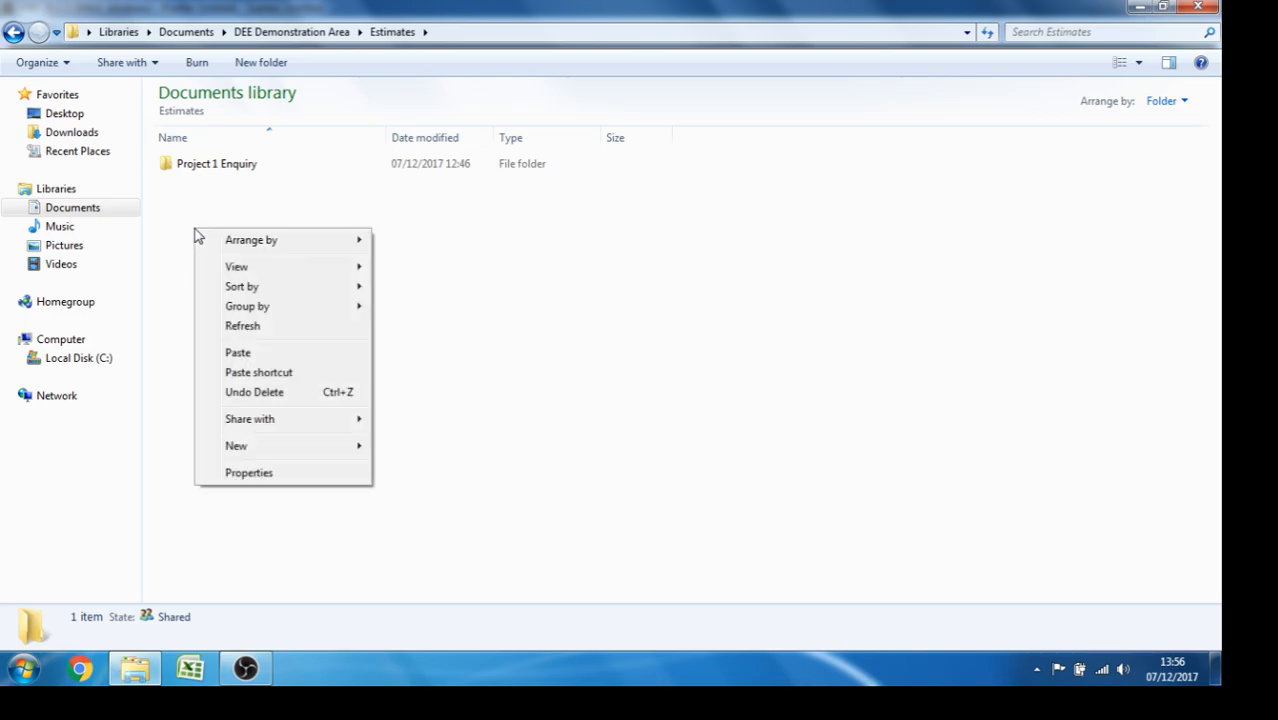
{"action": "left_click", "coordinate": [240, 353]}
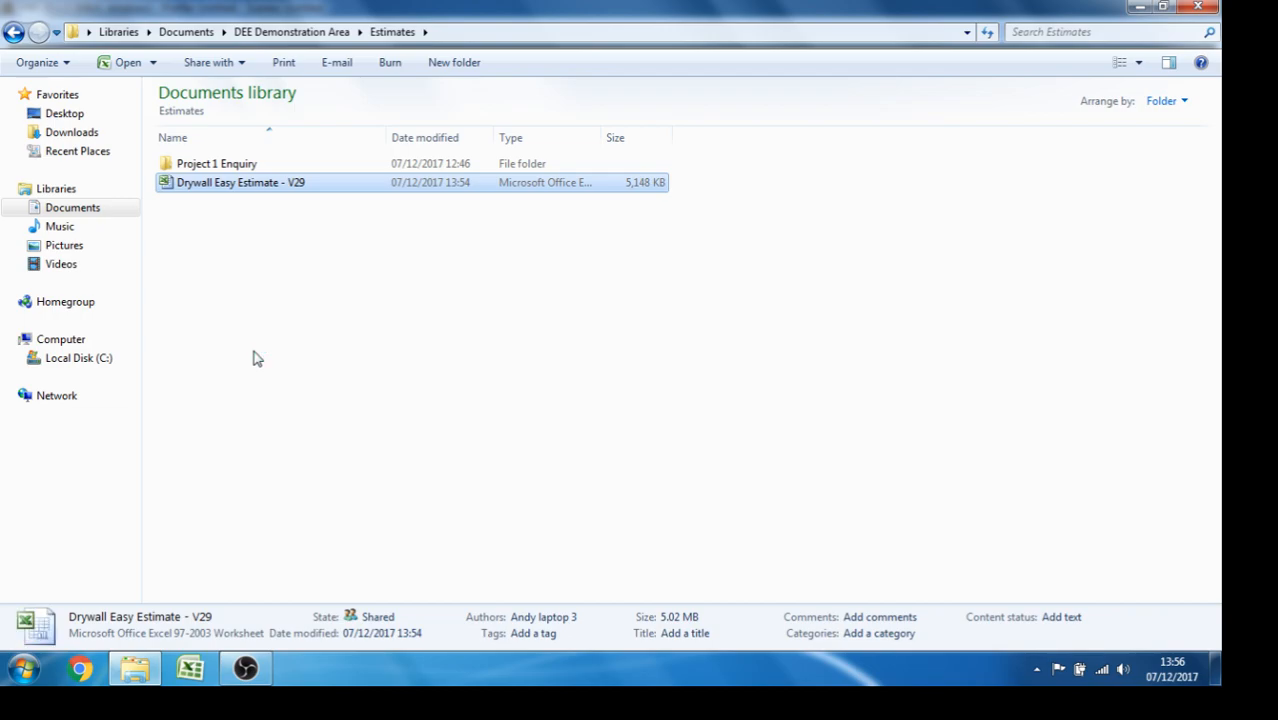
{"action": "left_click", "coordinate": [249, 220]}
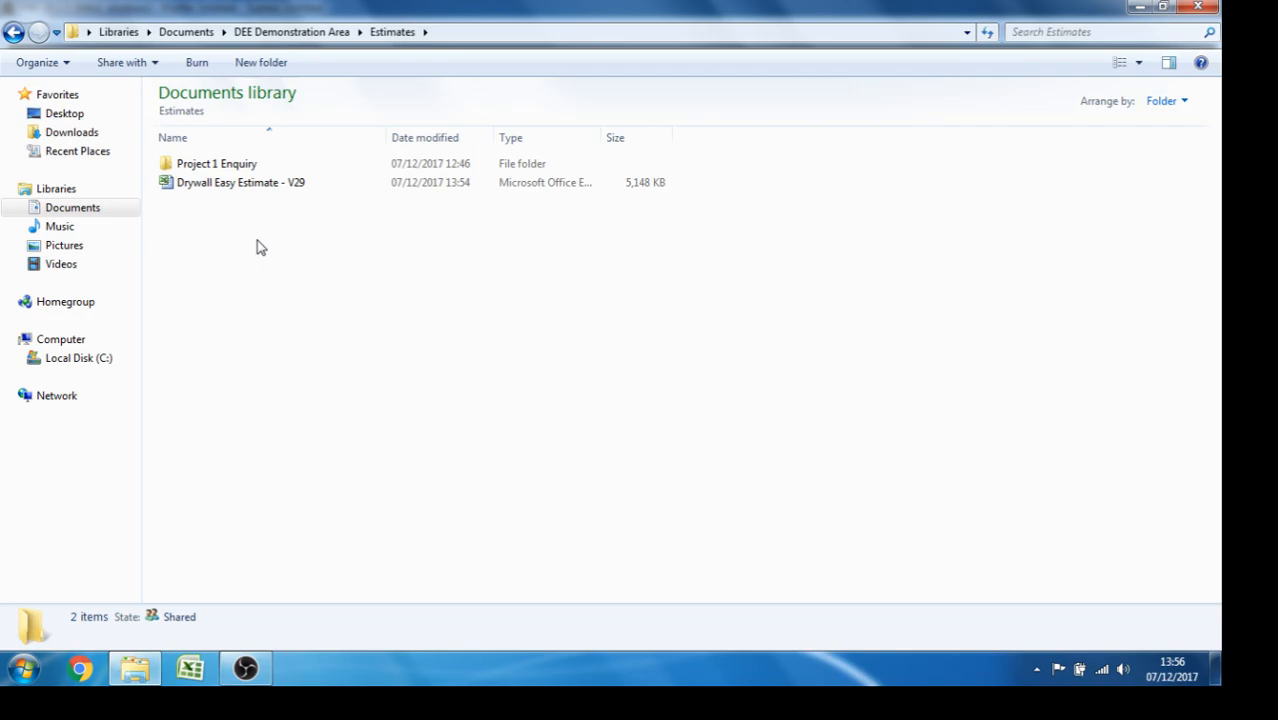
Rename the copied workbook in the Estimates folder to Project 1 Estimate
{"action": "left_click", "coordinate": [272, 188]}
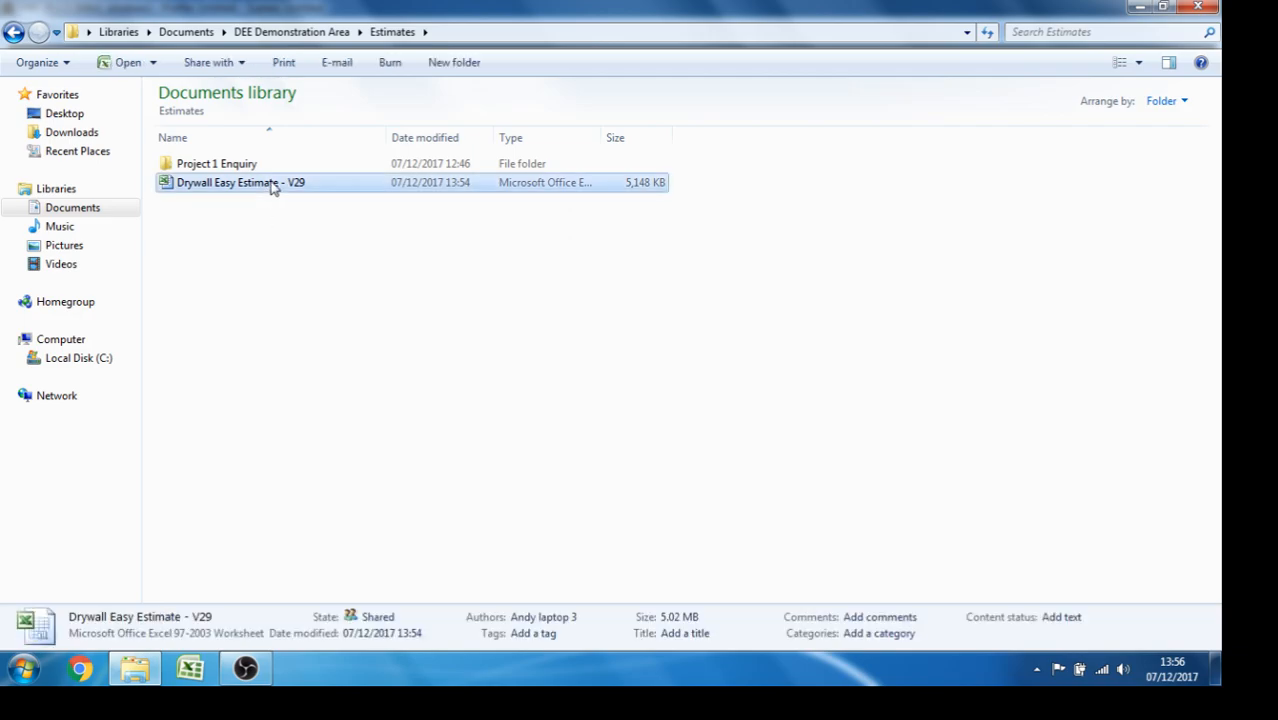
{"action": "right_click", "coordinate": [272, 188]}
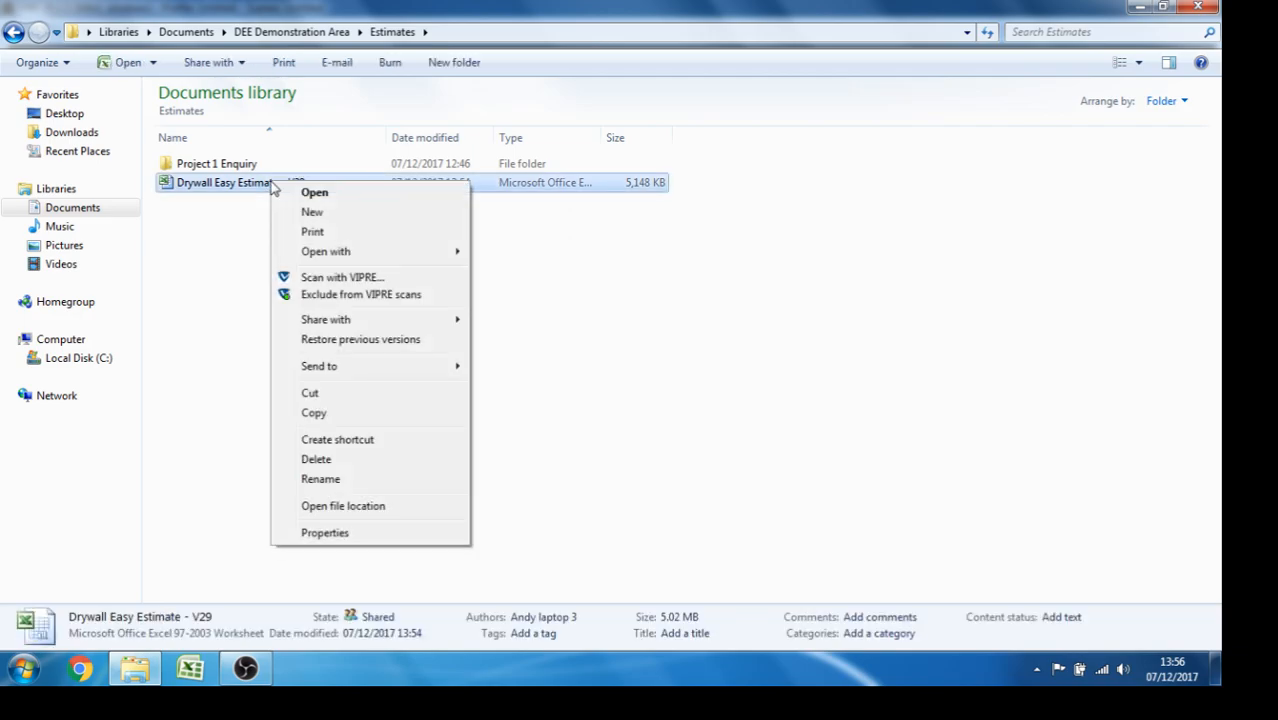
{"action": "left_click", "coordinate": [321, 479]}
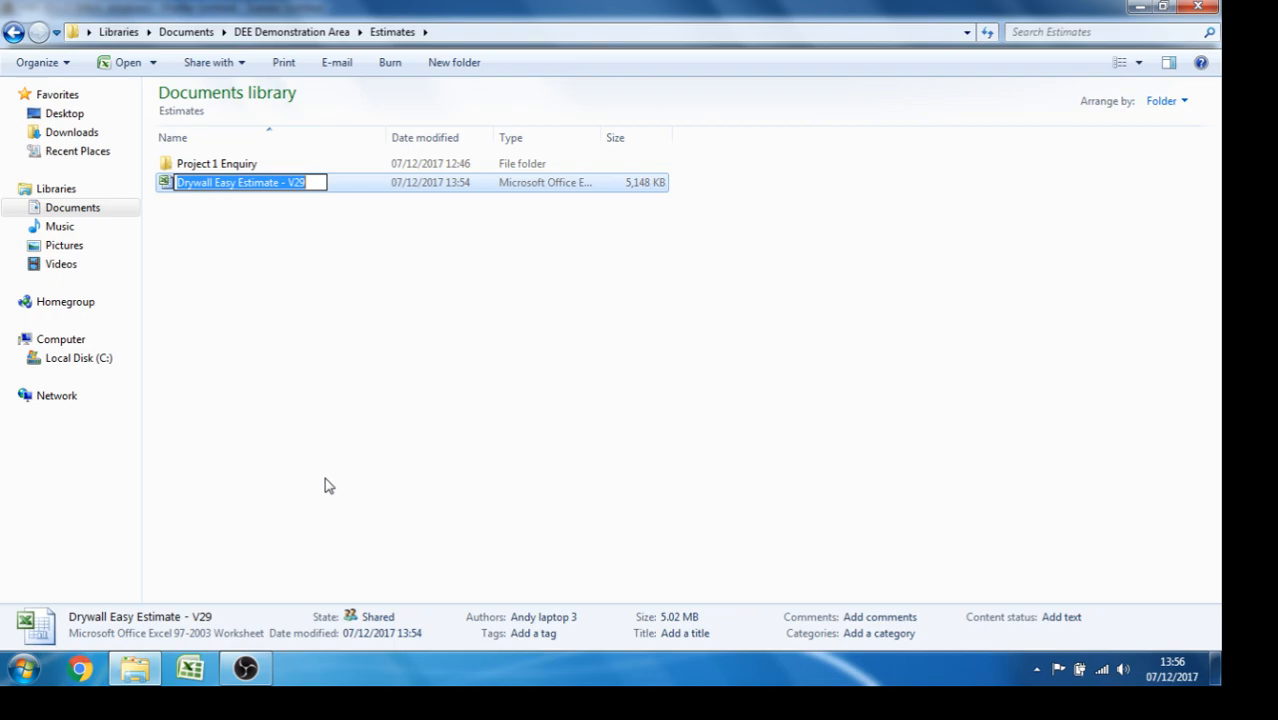
{"action": "type", "text": "Pr"}
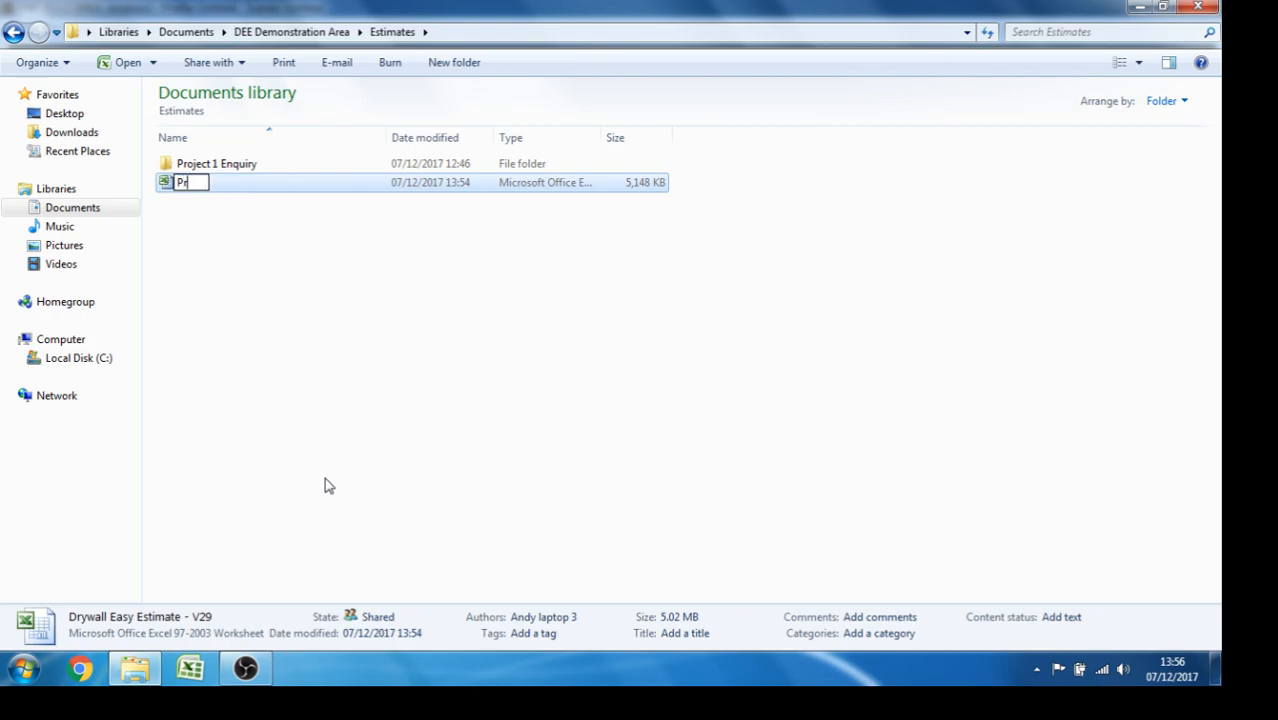
{"action": "type", "text": "oject 1 Est"}
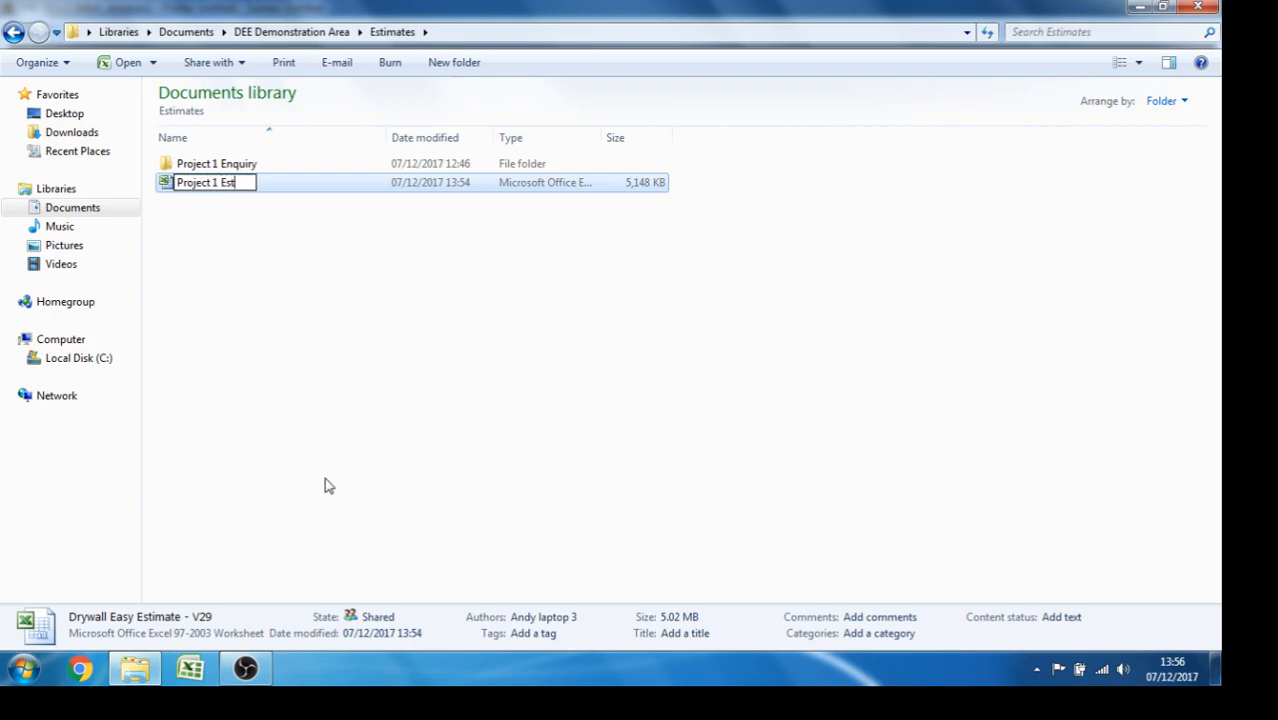
{"action": "type", "text": "imate"}
{"action": "key", "text": "Return"}
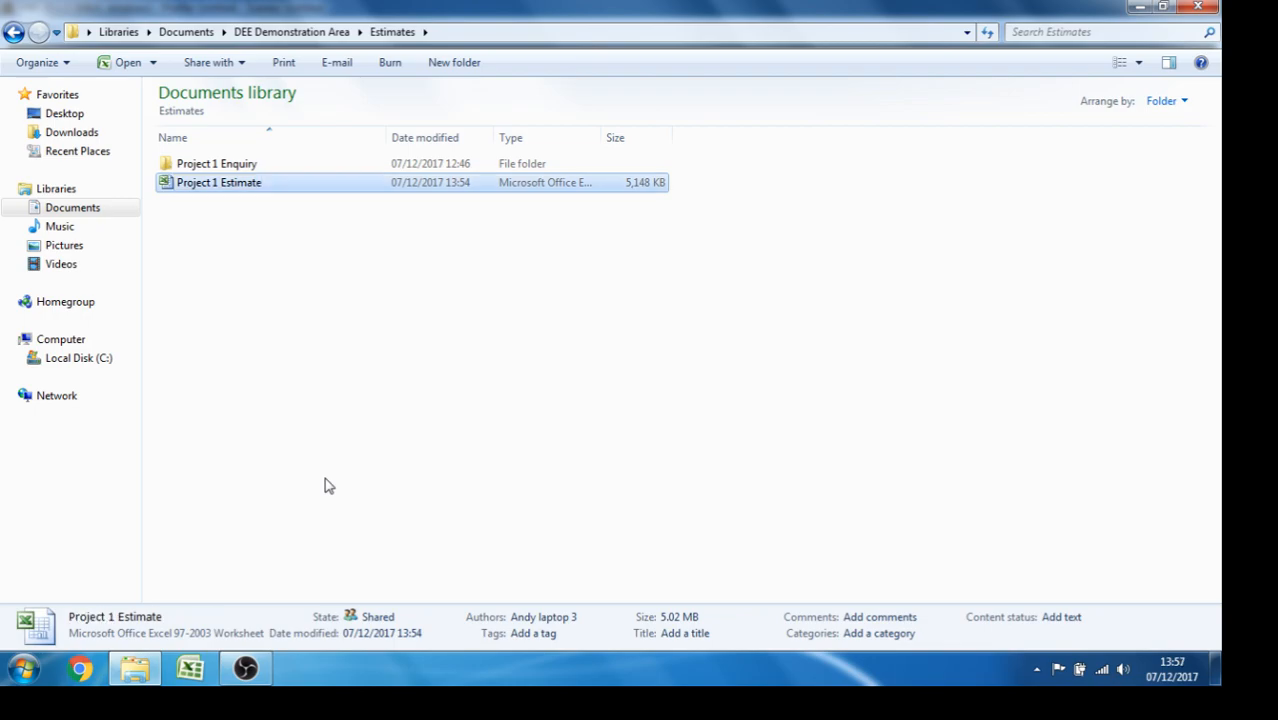
Open the Project 1 Estimate workbook in Excel and enable its blocked macro and ActiveX content
{"action": "double_click", "coordinate": [266, 183]}
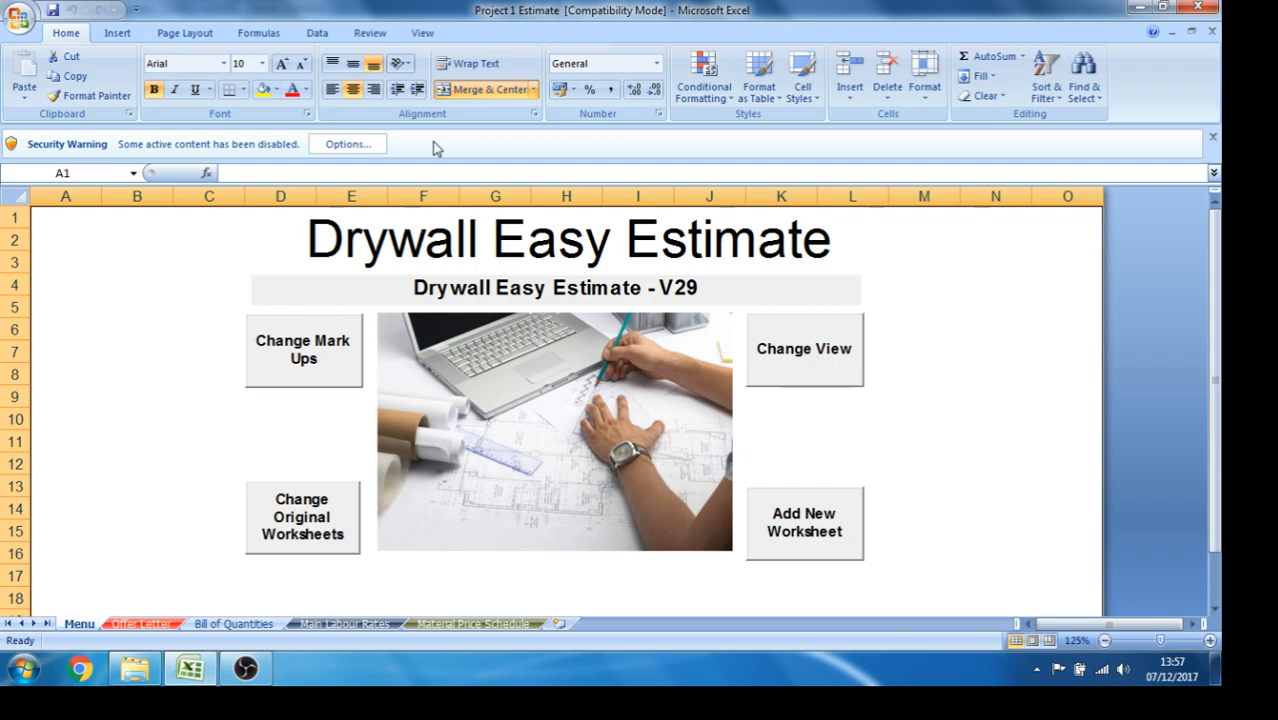
{"action": "left_click", "coordinate": [343, 147]}
{"action": "left_click", "coordinate": [446, 372]}
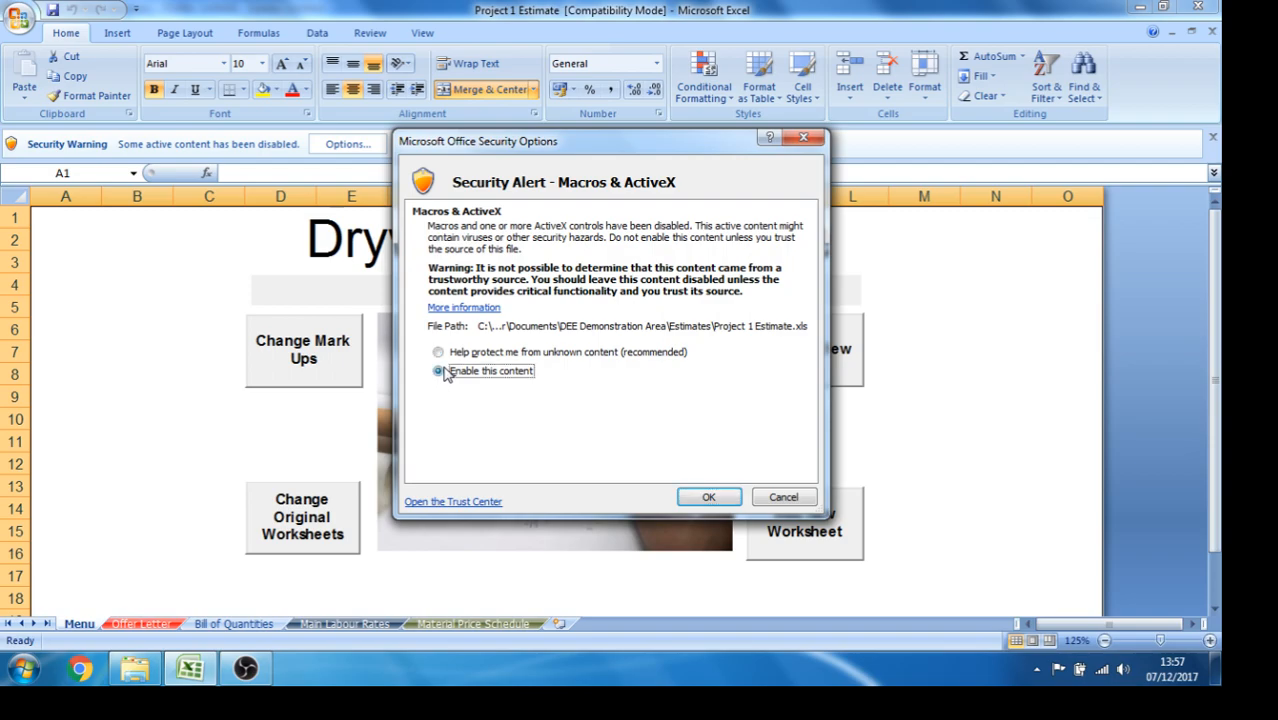
{"action": "left_click", "coordinate": [708, 498]}
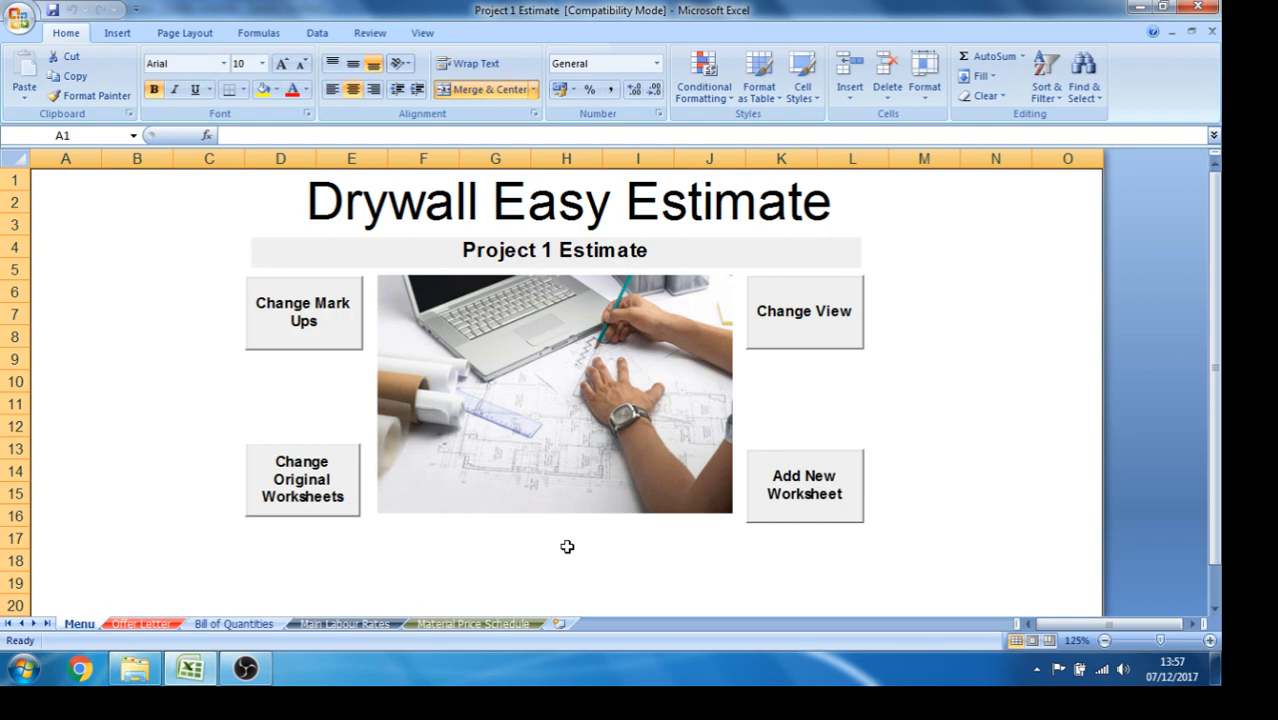
Open the estimate's mark-up settings and set the profit margin to 12%
{"action": "left_click", "coordinate": [322, 315]}
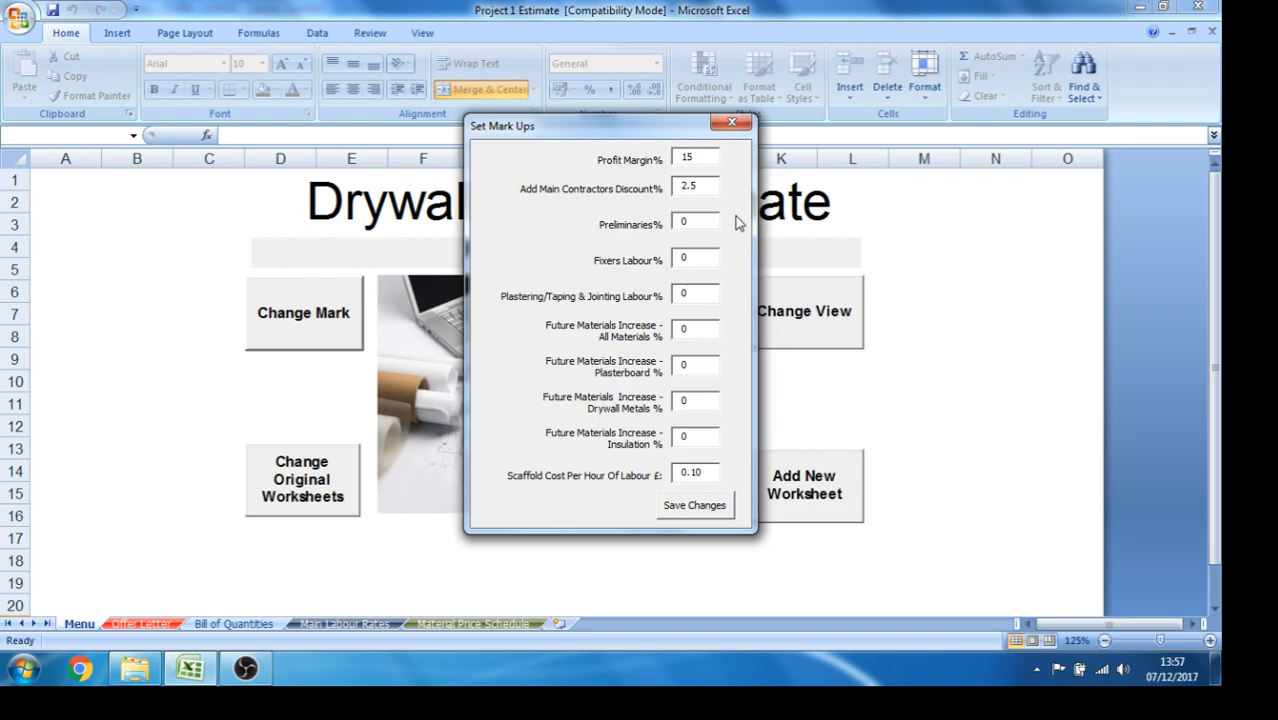
{"action": "left_click", "coordinate": [699, 157]}
{"action": "key", "text": "BackSpace"}
{"action": "type", "text": "2"}
{"action": "left_click", "coordinate": [702, 185]}
{"action": "left_click", "coordinate": [693, 221]}
Set the fixers labour mark-up to 10% and the plastering/taping and jointing labour mark-up to 12%
{"action": "left_click", "coordinate": [697, 257]}
{"action": "key", "text": "BackSpace"}
{"action": "type", "text": "24"}
{"action": "key", "text": "BackSpace"}
{"action": "key", "text": "BackSpace"}
{"action": "type", "text": "10"}
{"action": "left_click", "coordinate": [691, 294]}
{"action": "key", "text": "BackSpace"}
{"action": "type", "text": "12"}
Set the future materials increases to 6% for plasterboard, 12% for drywall metals and 8% for insulation, and save the mark-ups
{"action": "left_click", "coordinate": [693, 330]}
{"action": "left_click", "coordinate": [694, 364]}
{"action": "key", "text": "BackSpace"}
{"action": "type", "text": "6"}
{"action": "left_click", "coordinate": [692, 399]}
{"action": "key", "text": "BackSpace"}
{"action": "type", "text": "12"}
{"action": "left_click", "coordinate": [687, 439]}
{"action": "key", "text": "BackSpace"}
{"action": "type", "text": "8"}
{"action": "left_click", "coordinate": [704, 506]}
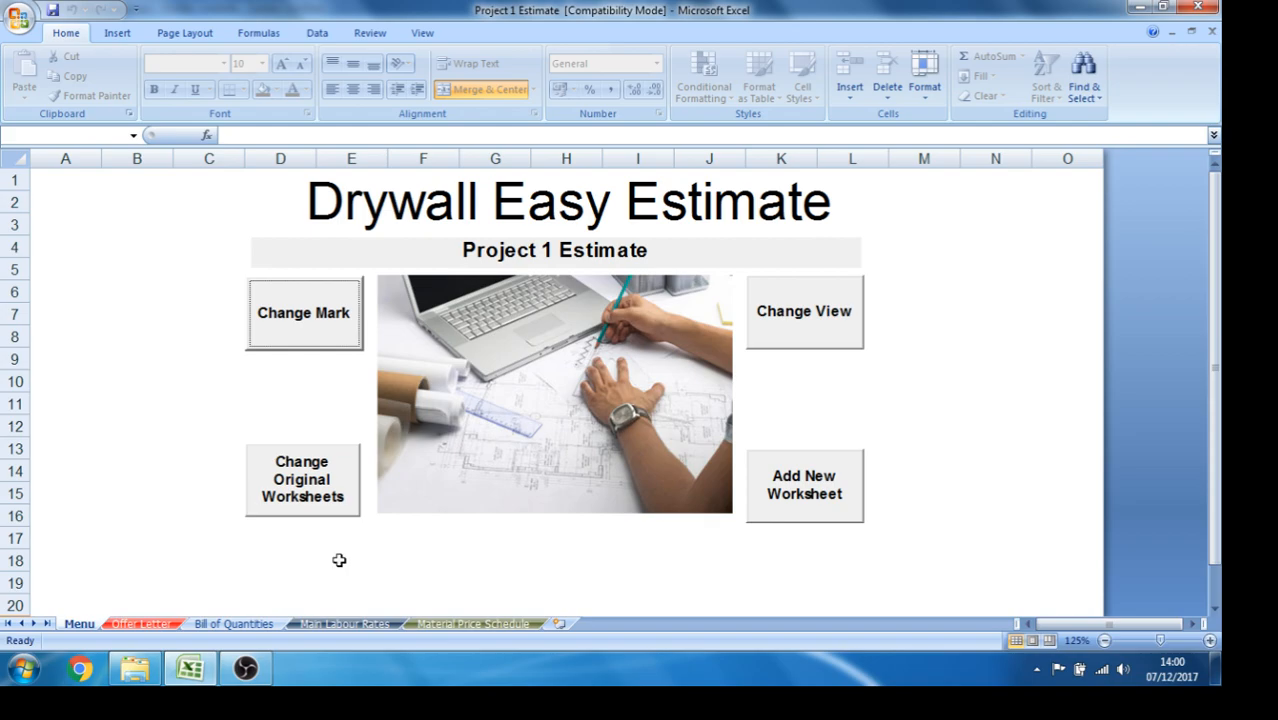
Show the estimate's Bill of Quantities sheet, and open the Project 1 Bill of Quantities workbook from the Project 1 Enquiry folder in File Explorer
{"action": "left_click", "coordinate": [234, 624]}
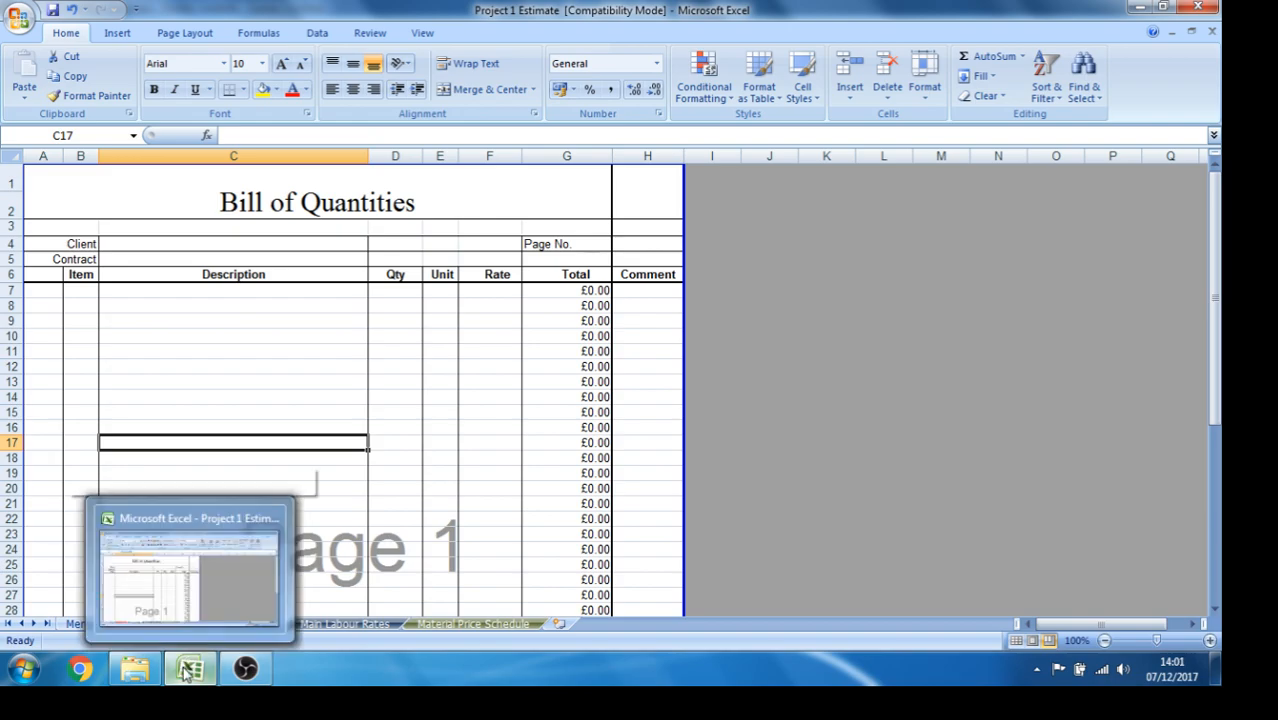
{"action": "left_click", "coordinate": [150, 575]}
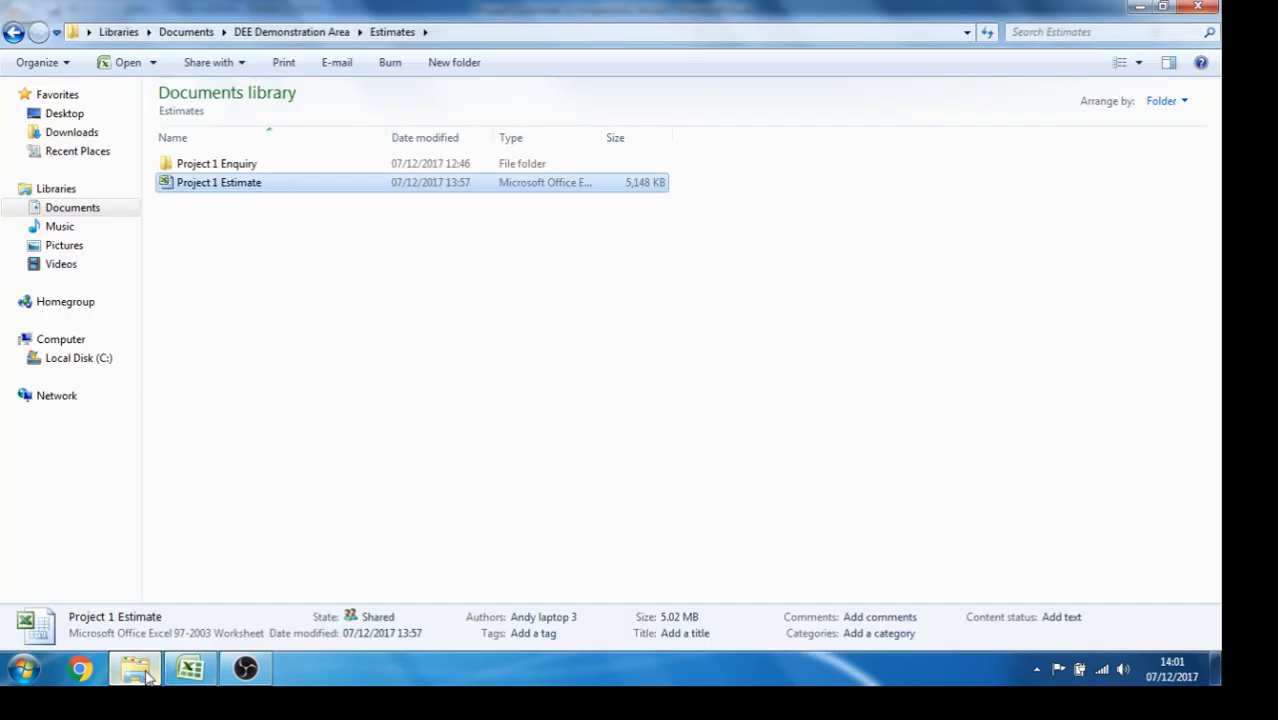
{"action": "double_click", "coordinate": [219, 165]}
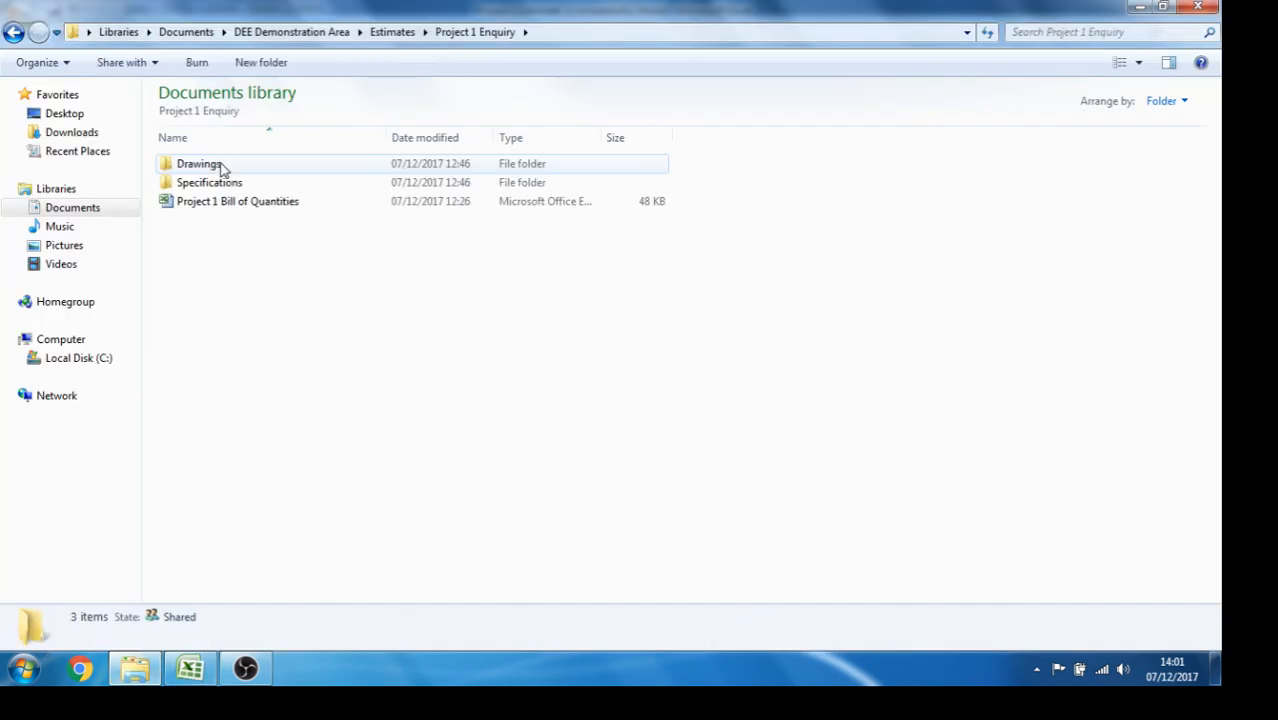
{"action": "double_click", "coordinate": [252, 203]}
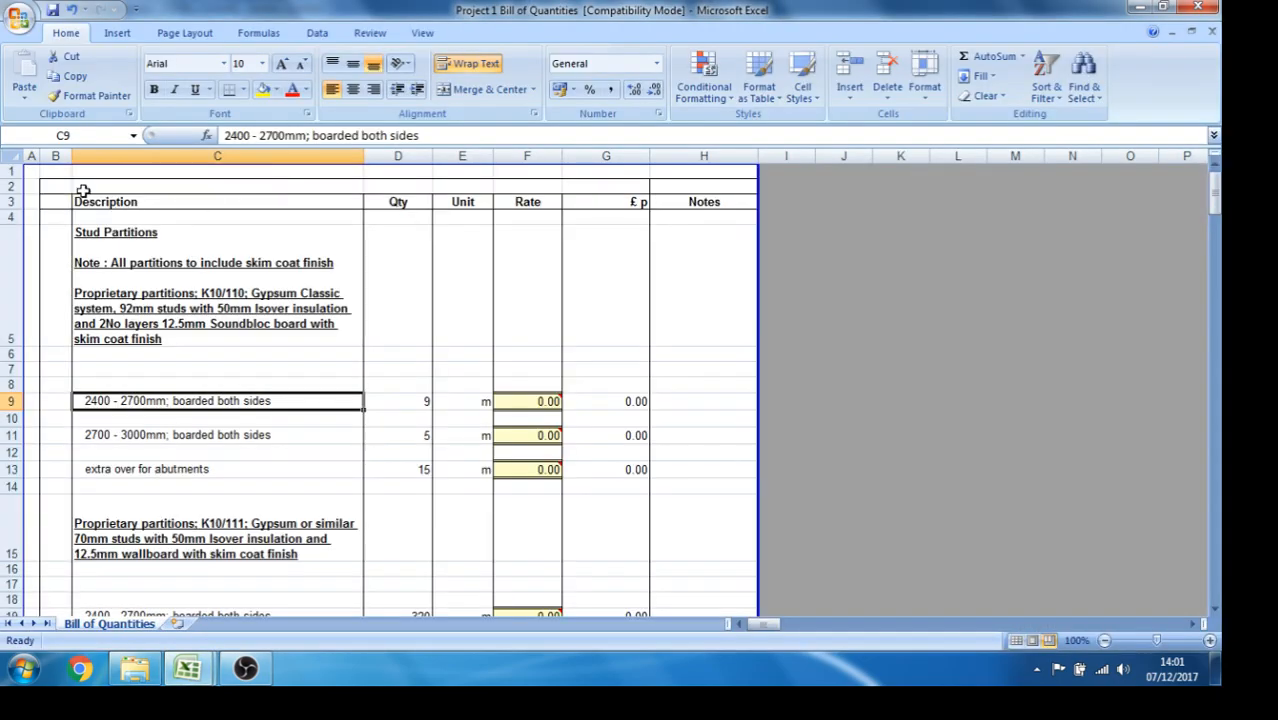
Copy the entire Bill of Quantities sheet of the Project 1 Bill of Quantities workbook
{"action": "left_click", "coordinate": [10, 157]}
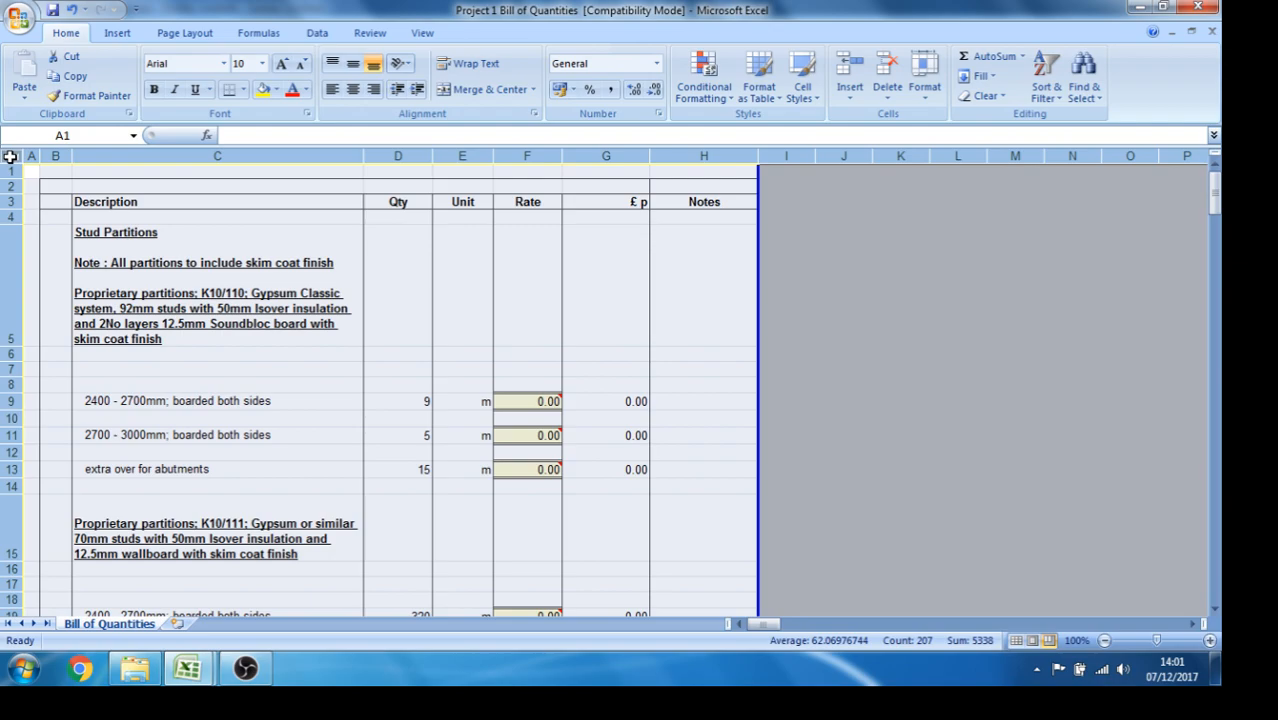
{"action": "right_click", "coordinate": [10, 157]}
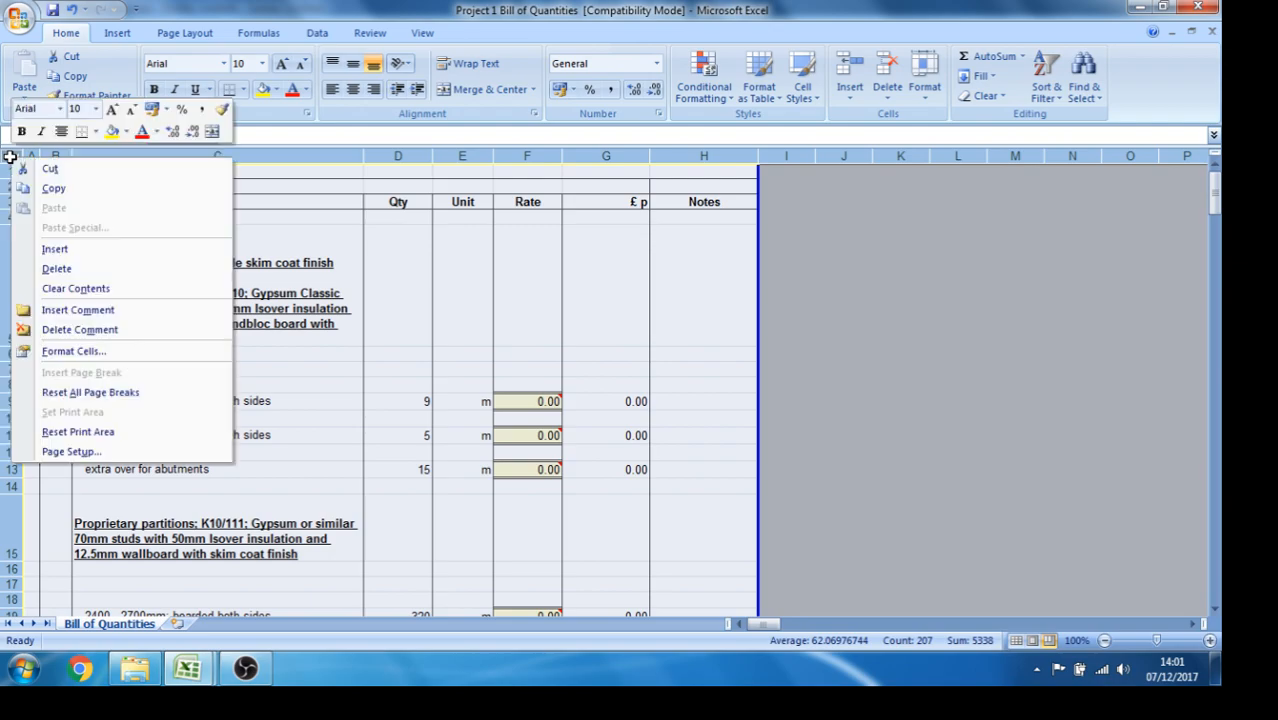
{"action": "left_click", "coordinate": [55, 190]}
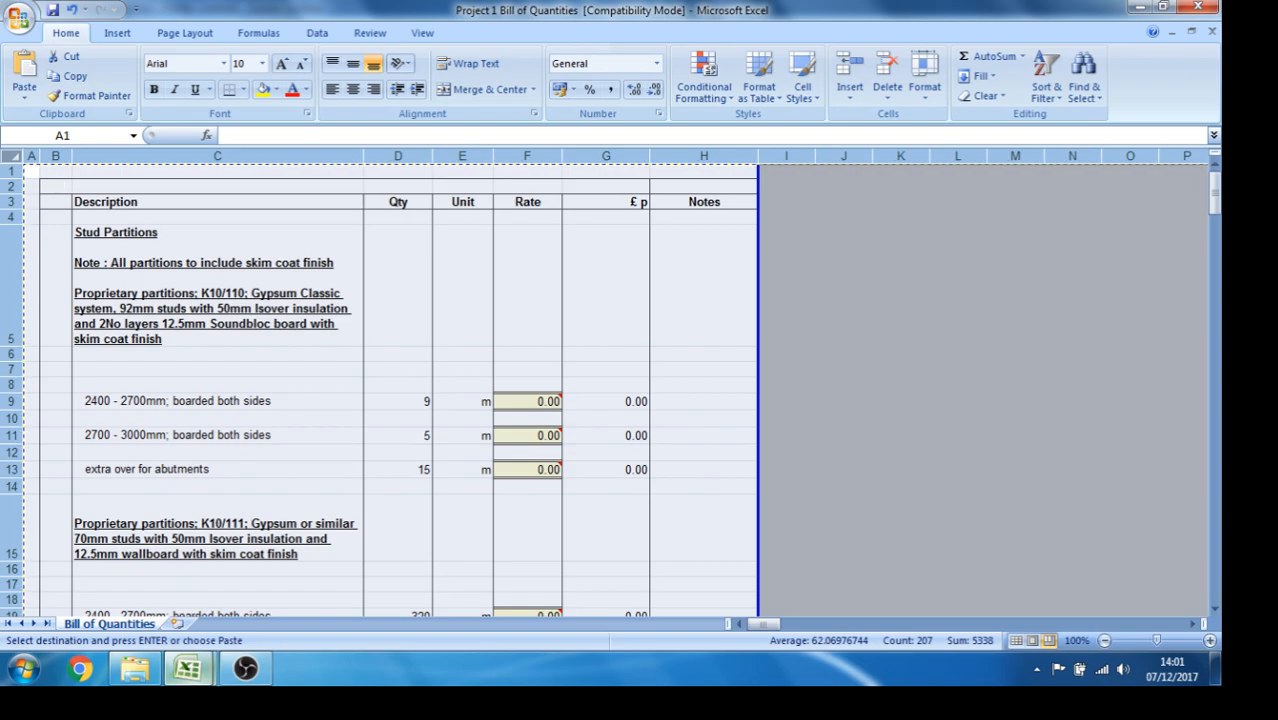
Switch back to the Project 1 Estimate workbook and paste the copied sheet over its whole Bill of Quantities sheet
{"action": "left_click", "coordinate": [196, 676]}
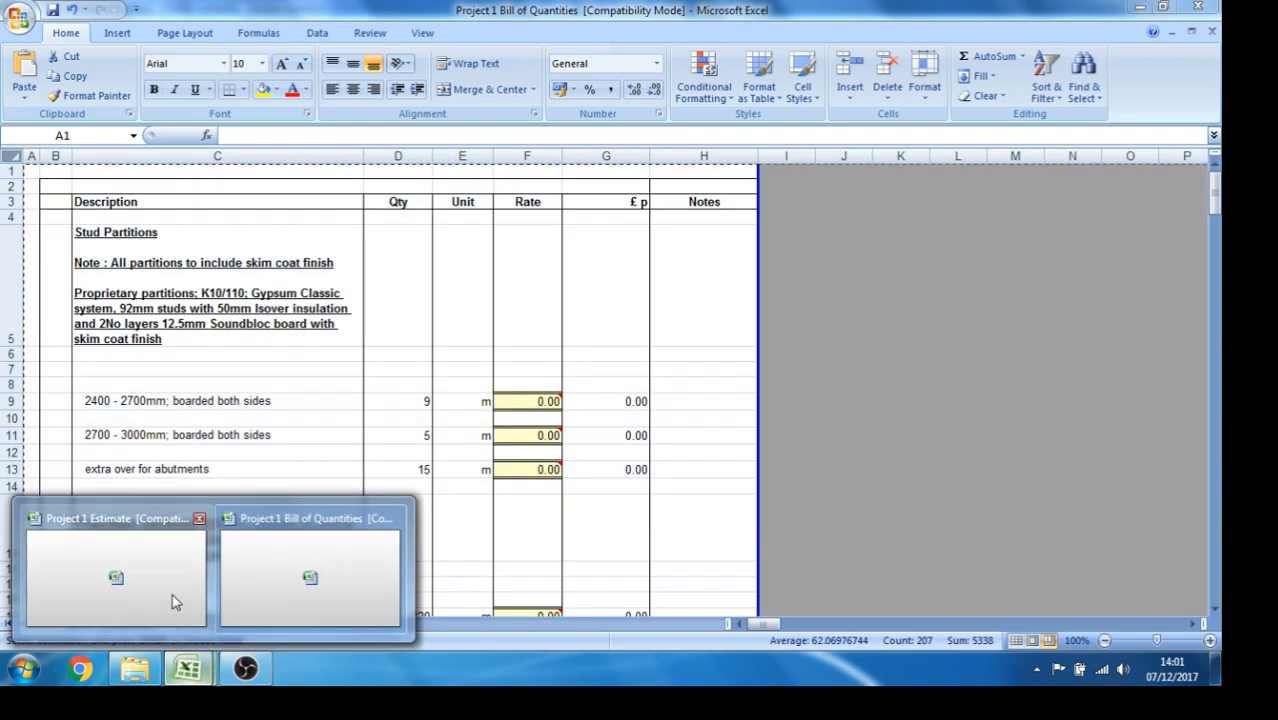
{"action": "left_click", "coordinate": [171, 597]}
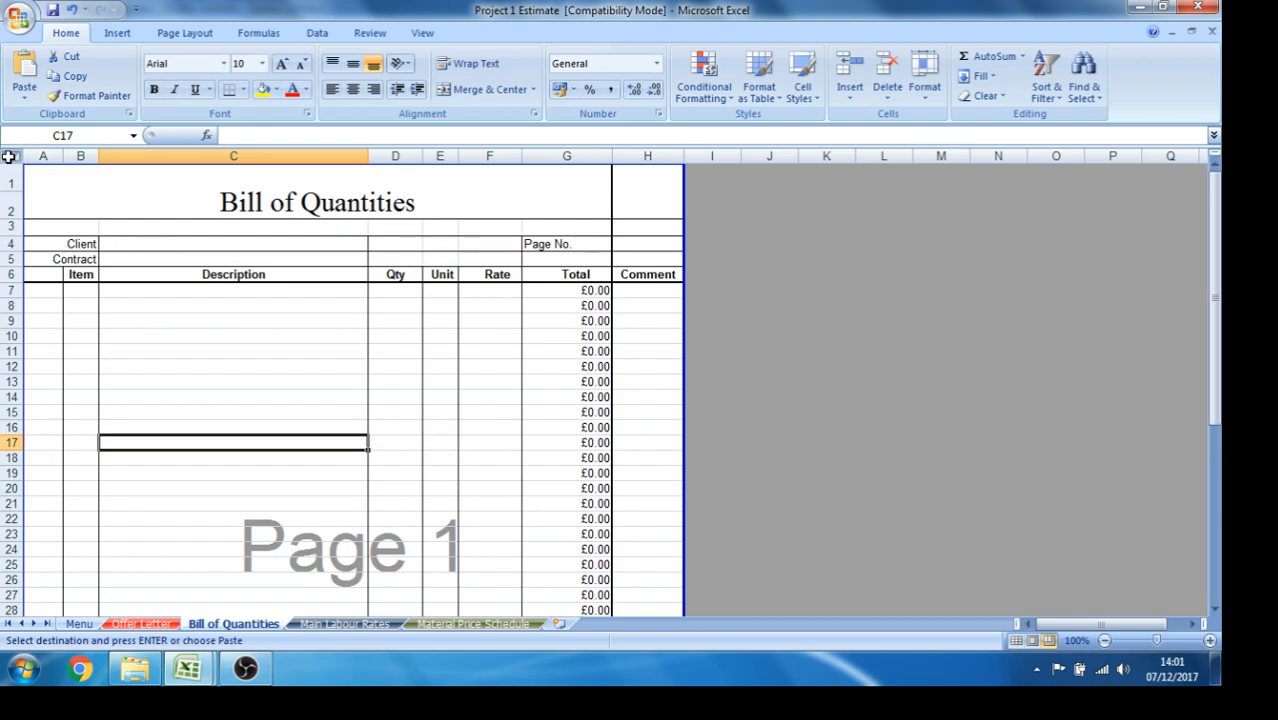
{"action": "left_click", "coordinate": [11, 157]}
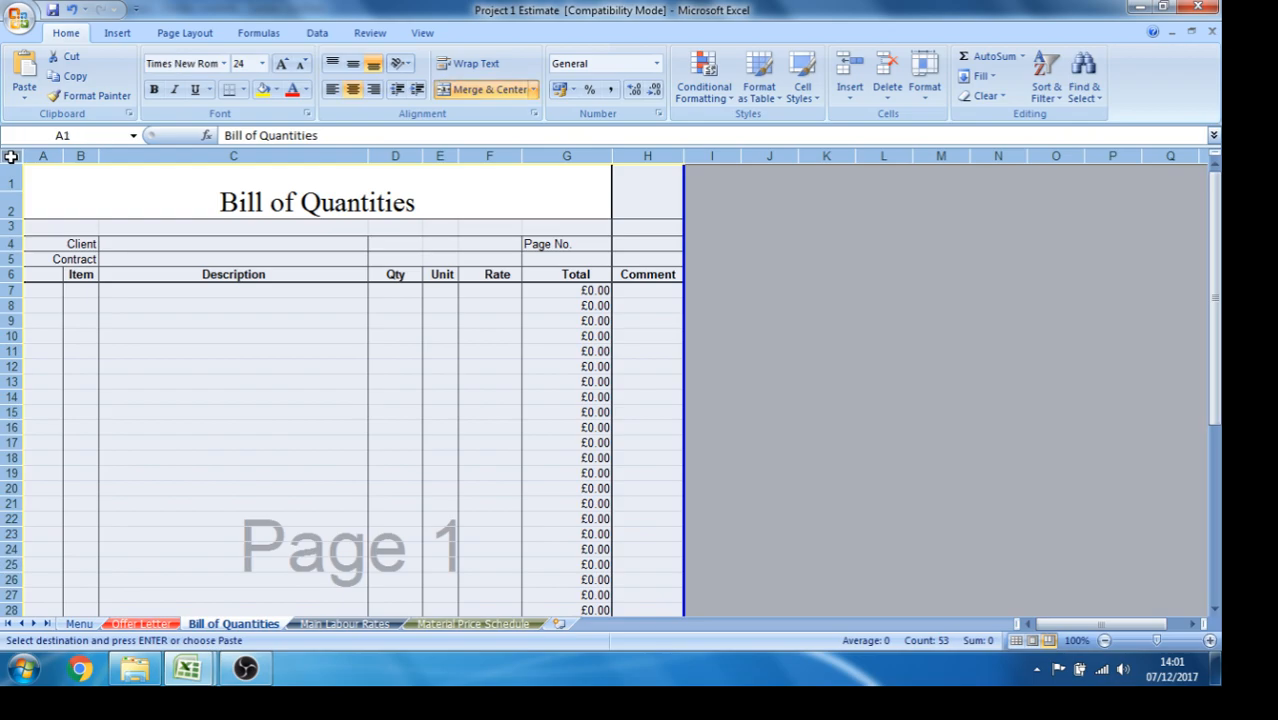
{"action": "right_click", "coordinate": [11, 157]}
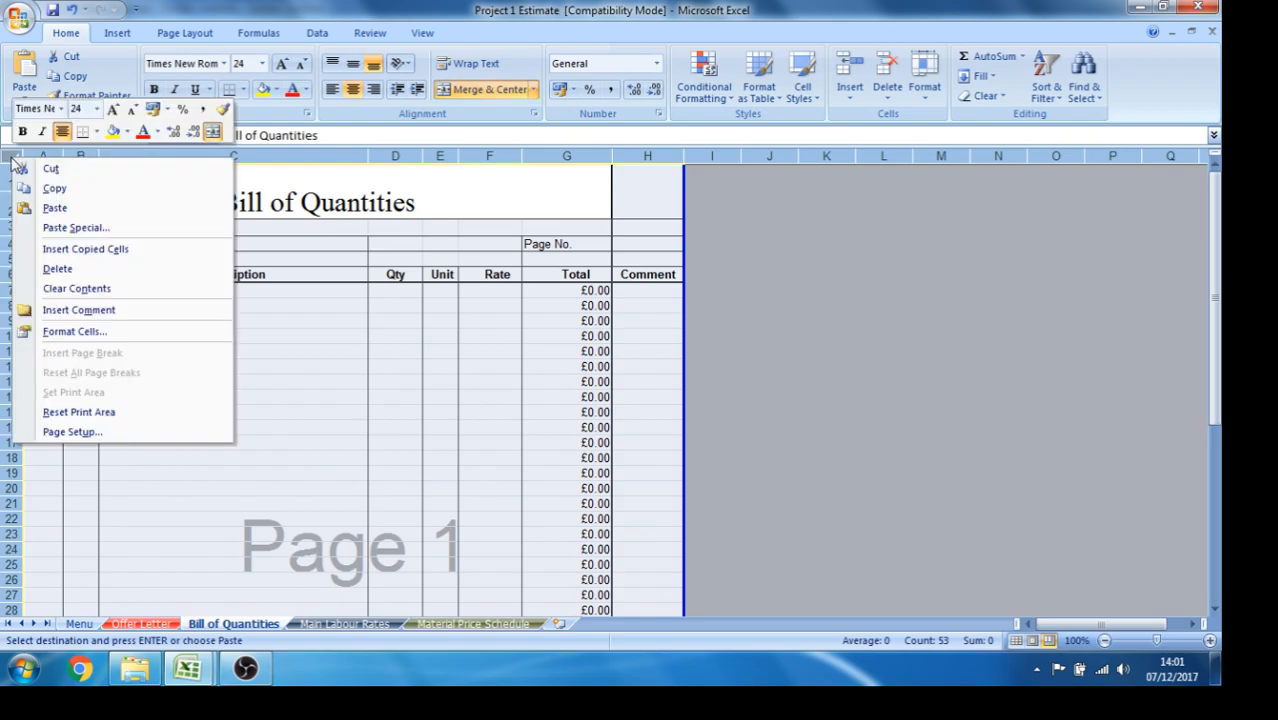
{"action": "left_click", "coordinate": [54, 208]}
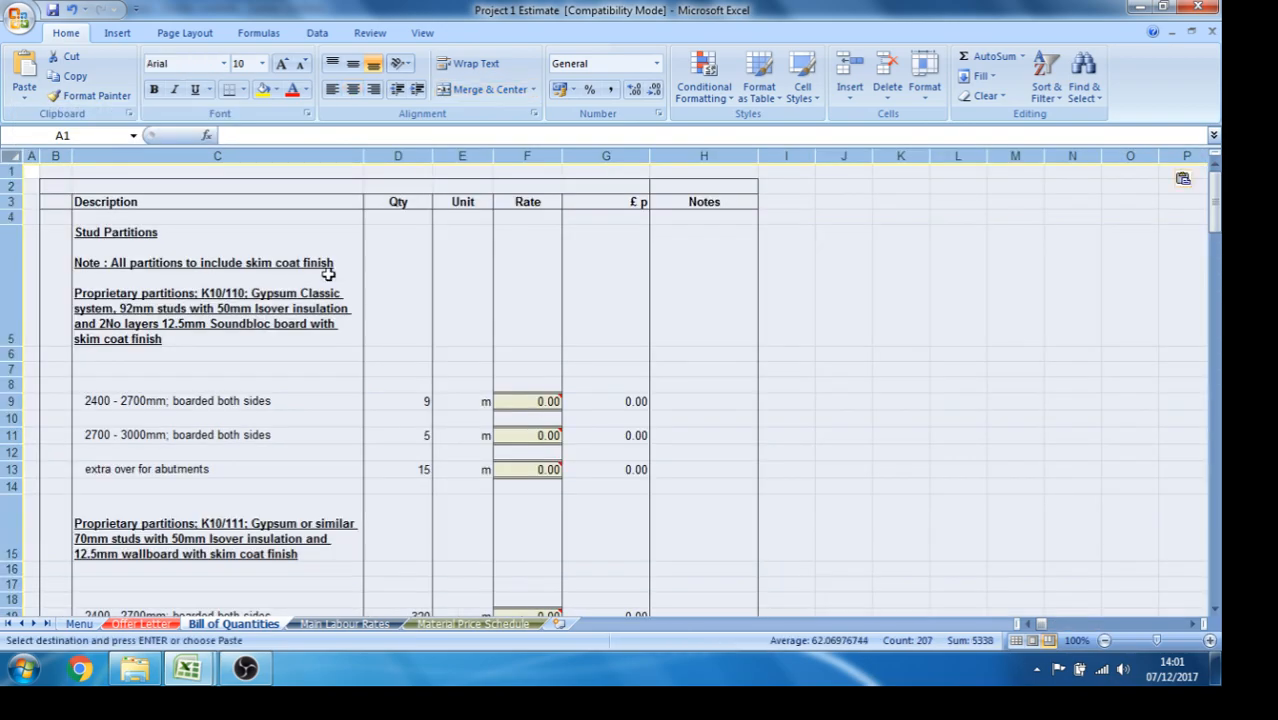
{"action": "left_click", "coordinate": [543, 369]}
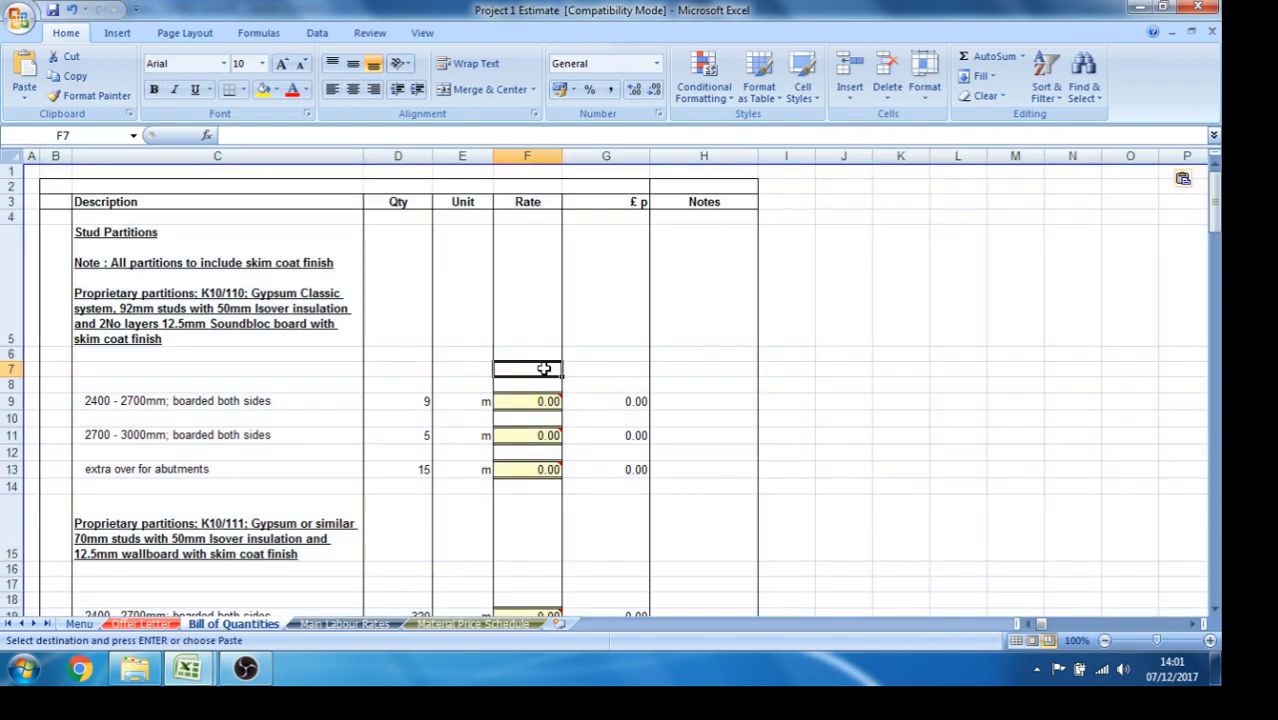